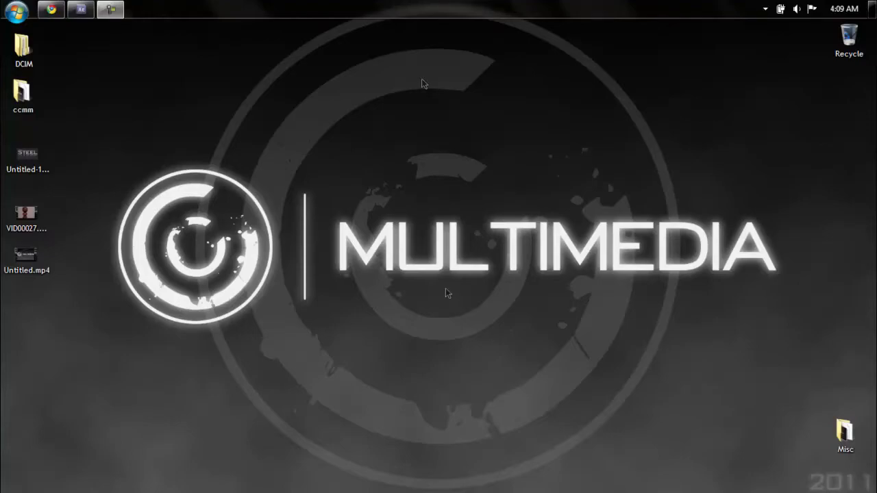
# - Restore the After Effects window from the taskbar
pyautogui.click(74, 13)
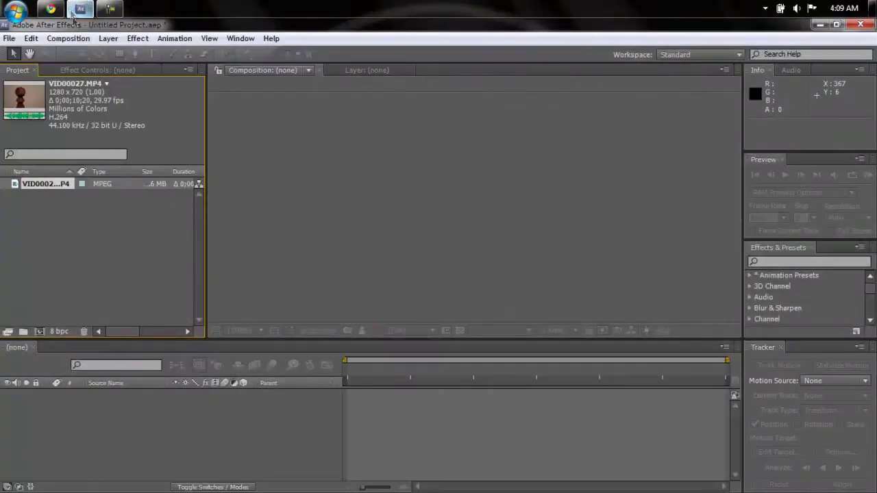
# - Create Comp 1 at 1280x720, 30 fps, with a 0:00:11:00 duration
pyautogui.click(70, 39)
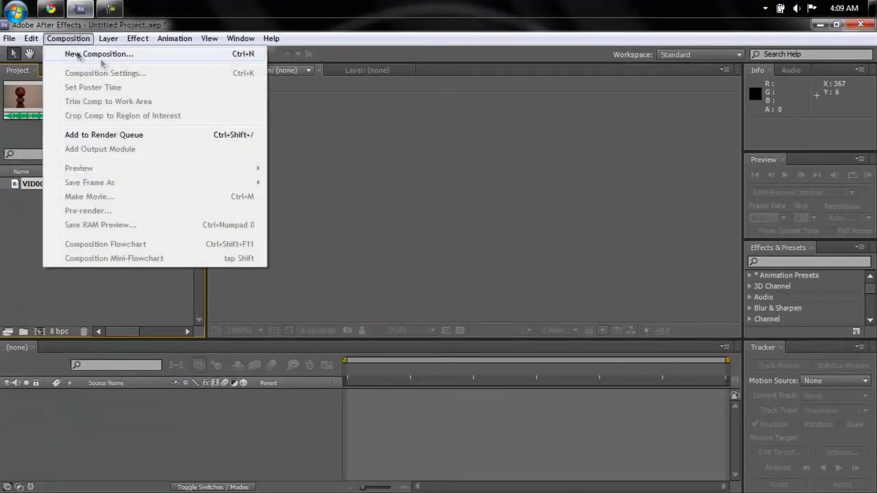
pyautogui.click(167, 60)
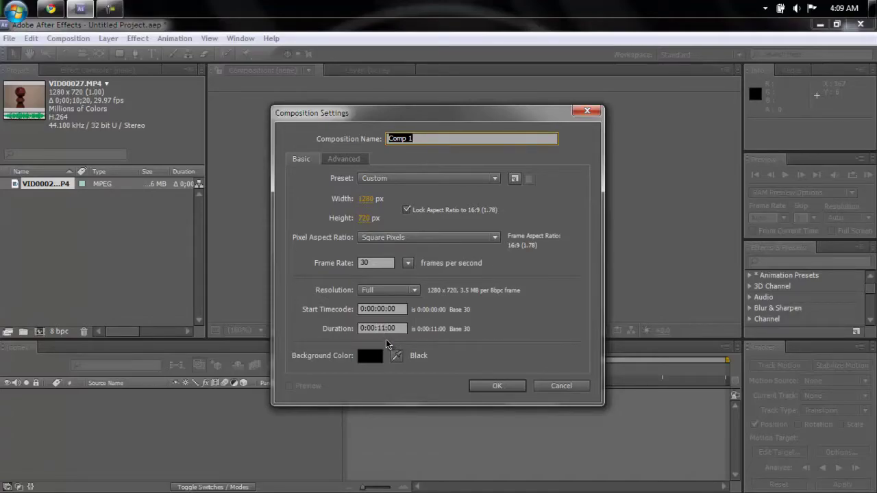
pyautogui.click(492, 386)
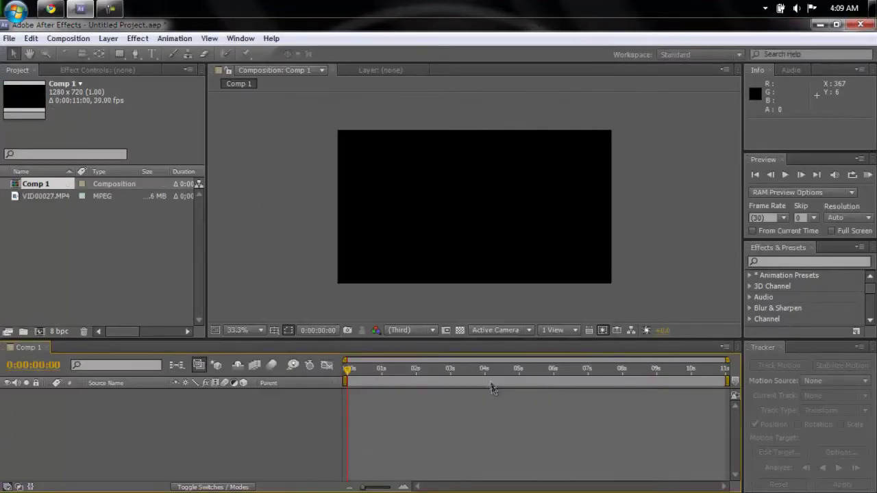
# - Add VID00027.MP4 to Comp 1 and move the time indicator to 0:00:01:03
pyautogui.click(39, 198)
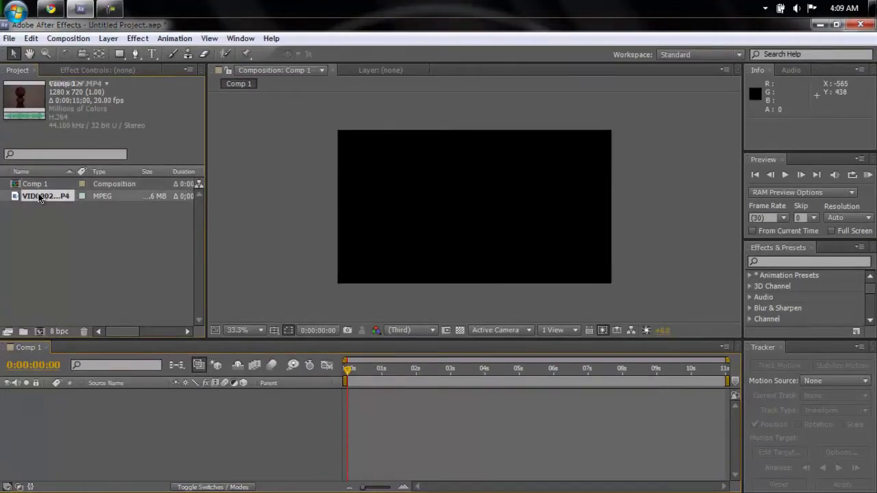
pyautogui.moveTo(33, 196); pyautogui.dragTo(477, 211)
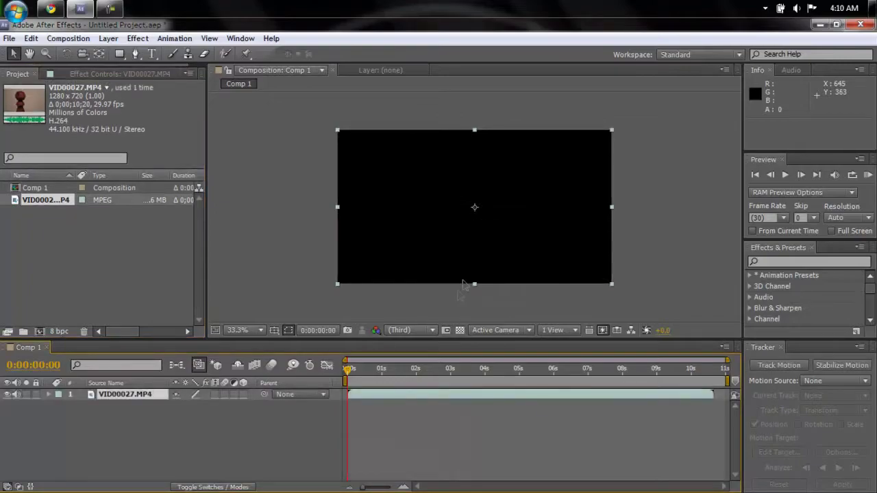
pyautogui.moveTo(348, 370); pyautogui.dragTo(385, 374)
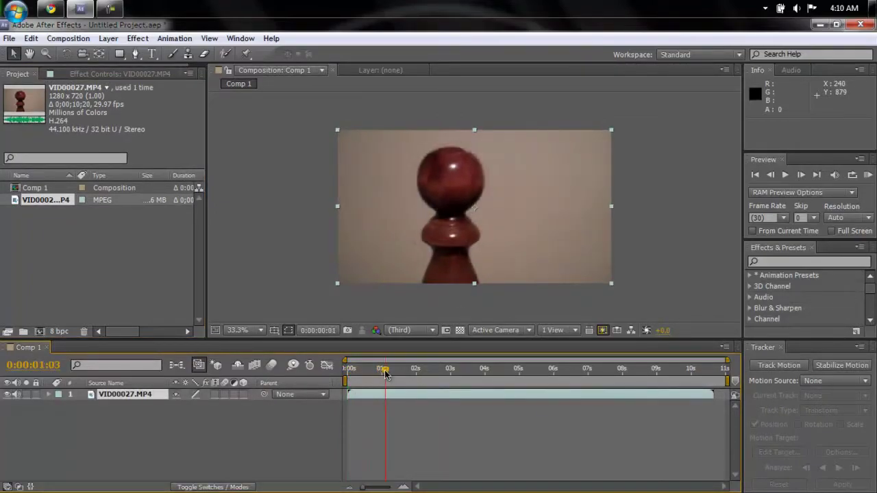
pyautogui.click(115, 40)
pyautogui.moveTo(152, 46)
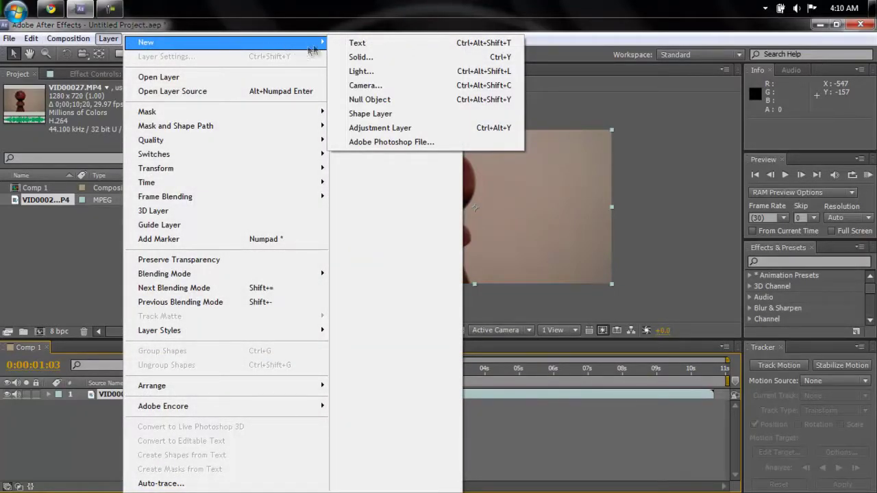
# - Add a Null Object above the pawn footage and show the Tracker panel
pyautogui.click(369, 99)
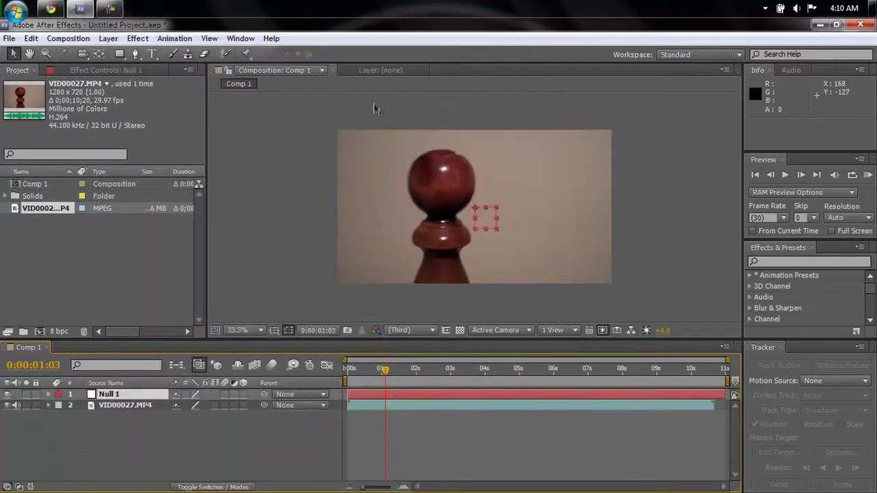
pyautogui.click(106, 405)
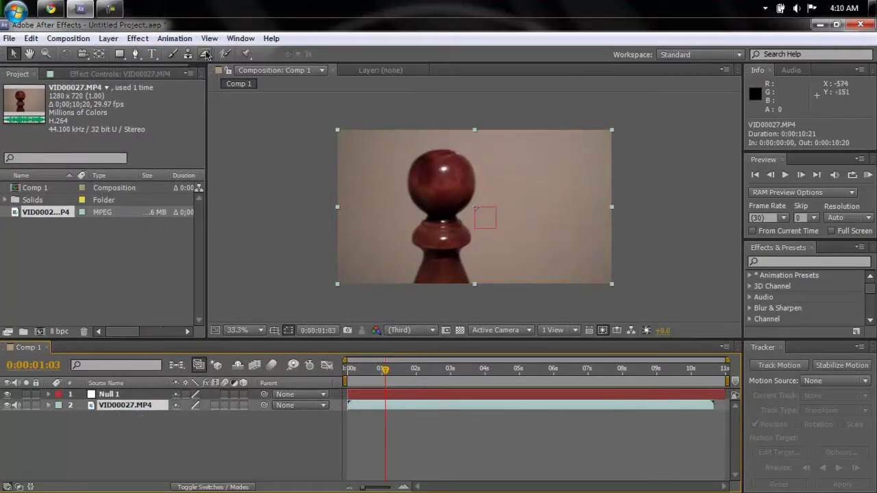
pyautogui.click(231, 39)
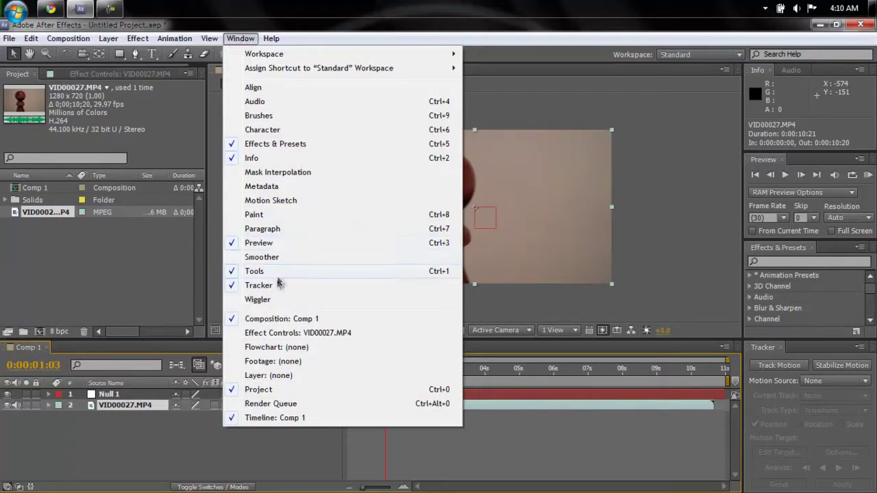
pyautogui.click(278, 288)
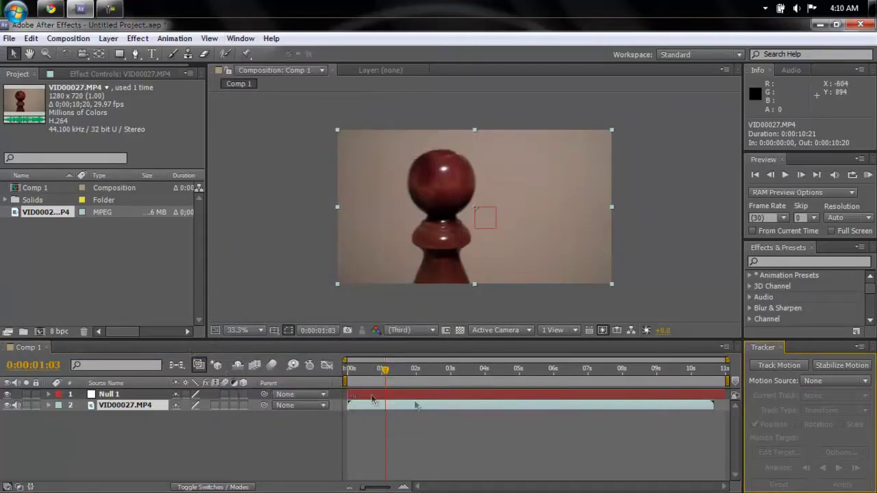
# - Start Track Motion on VID00027.MP4 and place Track Point 1 on the pawn's dark collar
pyautogui.click(118, 407)
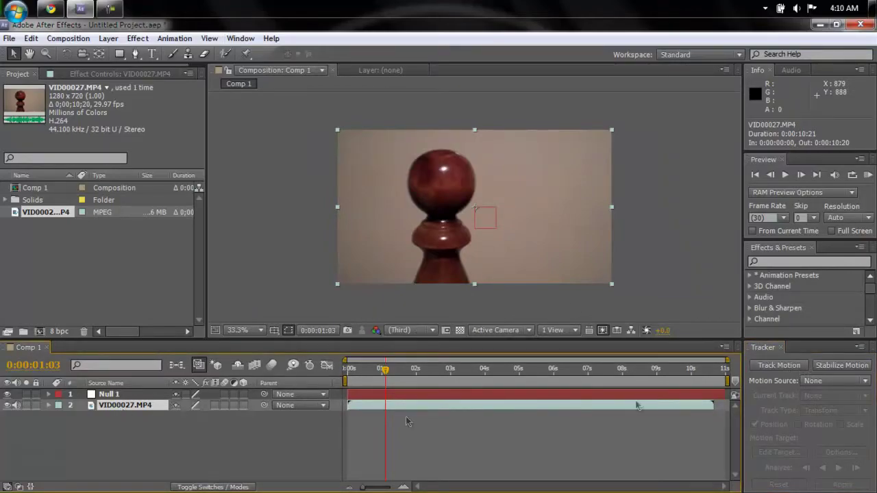
pyautogui.click(785, 365)
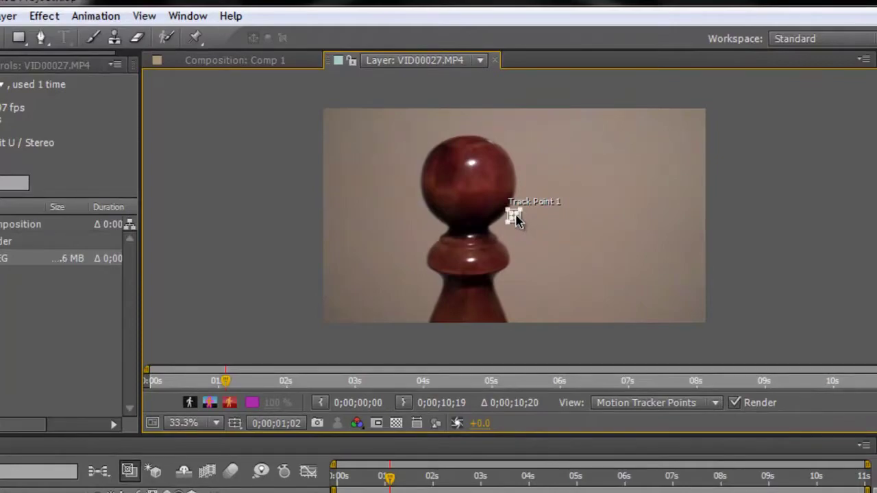
pyautogui.moveTo(513, 216); pyautogui.dragTo(510, 229)
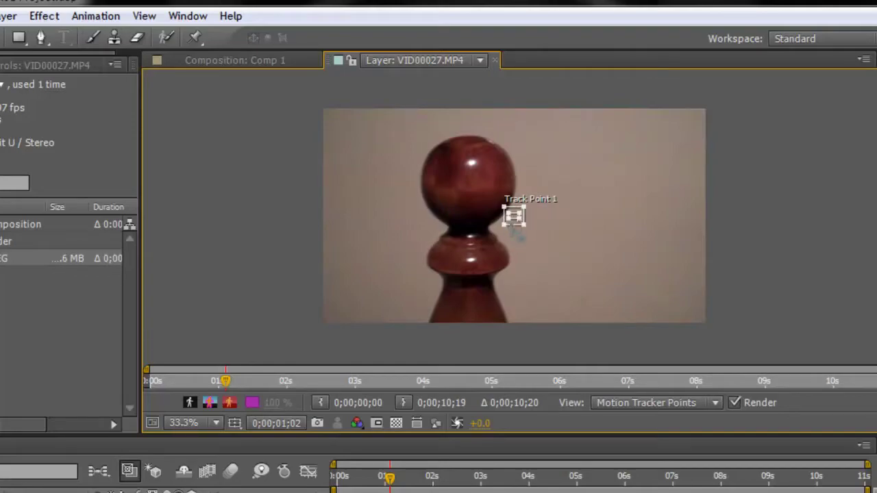
pyautogui.moveTo(515, 221); pyautogui.dragTo(469, 265)
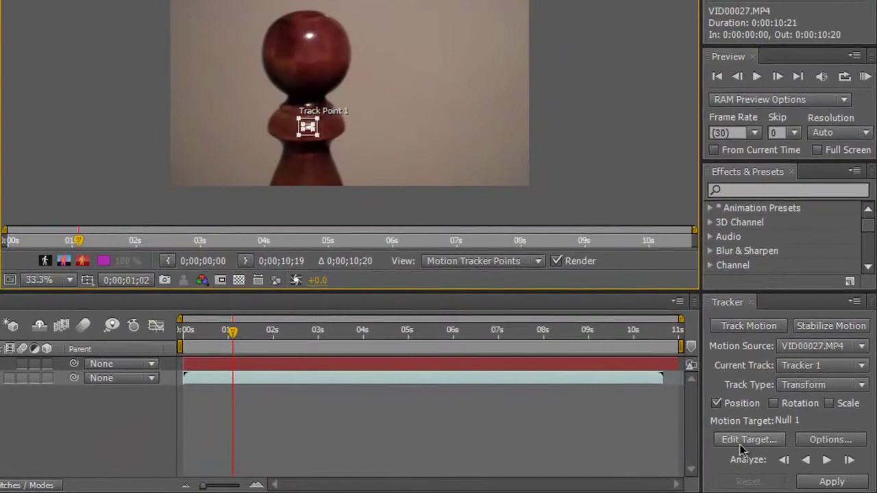
# - Choose Null 1 as the layer receiving the tracked motion in Edit Target
pyautogui.click(773, 455)
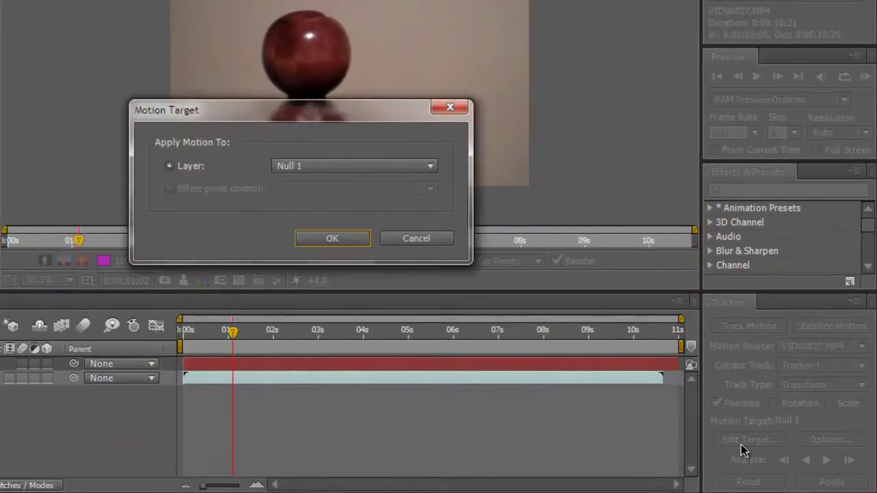
pyautogui.click(329, 238)
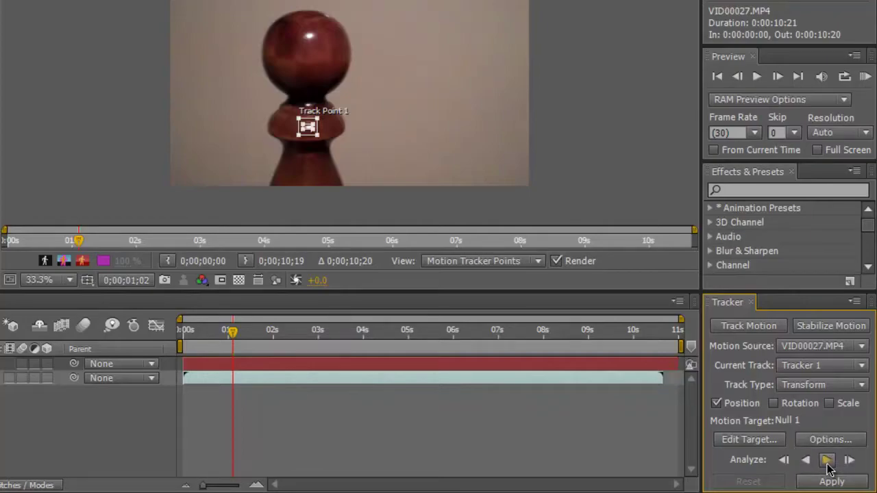
# - Analyse the pawn track forward through 0:00:10:11 and apply it to Null 1
pyautogui.moveTo(233, 331); pyautogui.dragTo(183, 332)
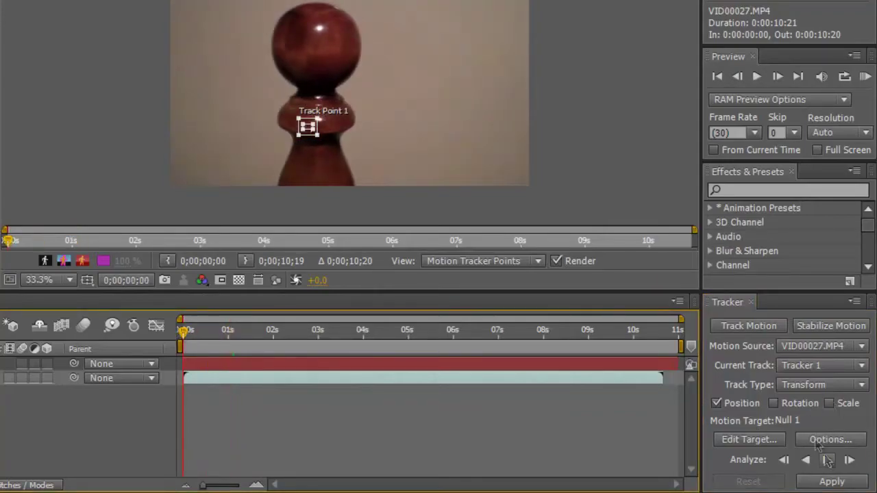
pyautogui.click(827, 461)
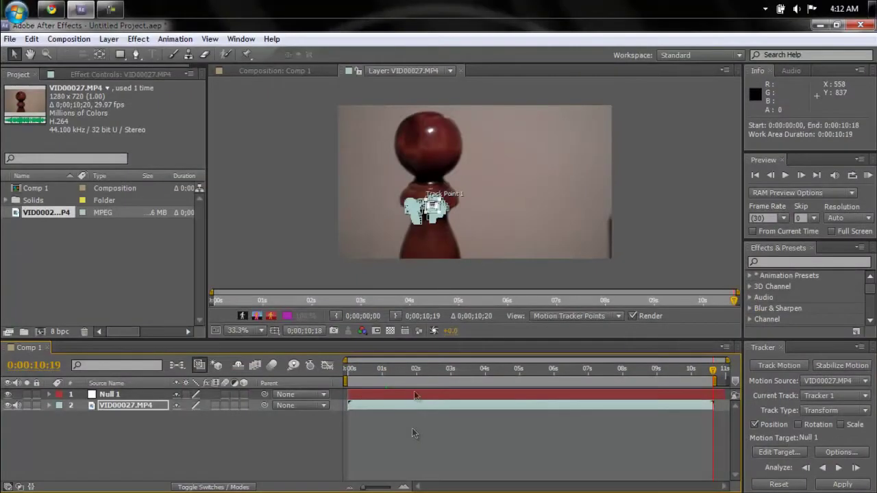
pyautogui.moveTo(714, 372); pyautogui.dragTo(707, 403)
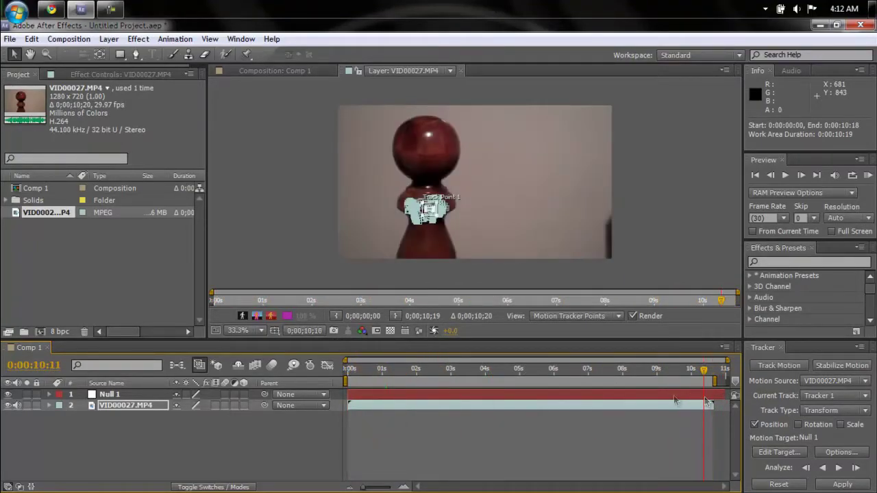
pyautogui.click(168, 434)
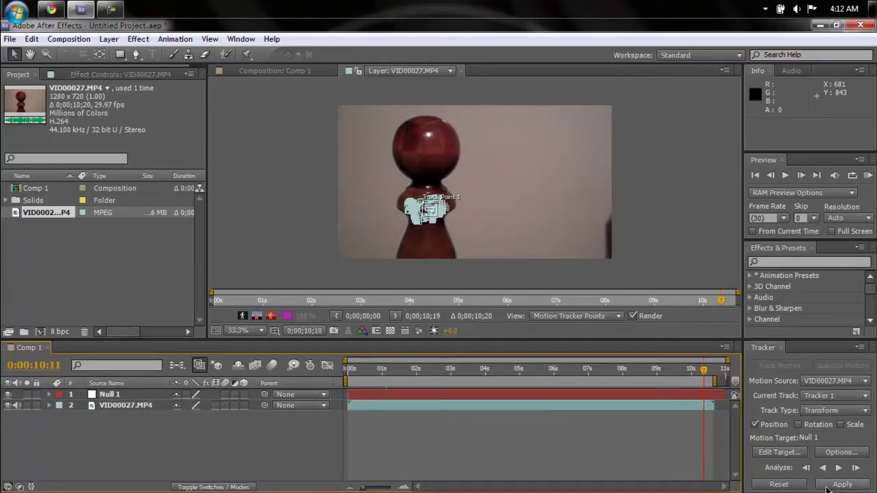
pyautogui.click(842, 485)
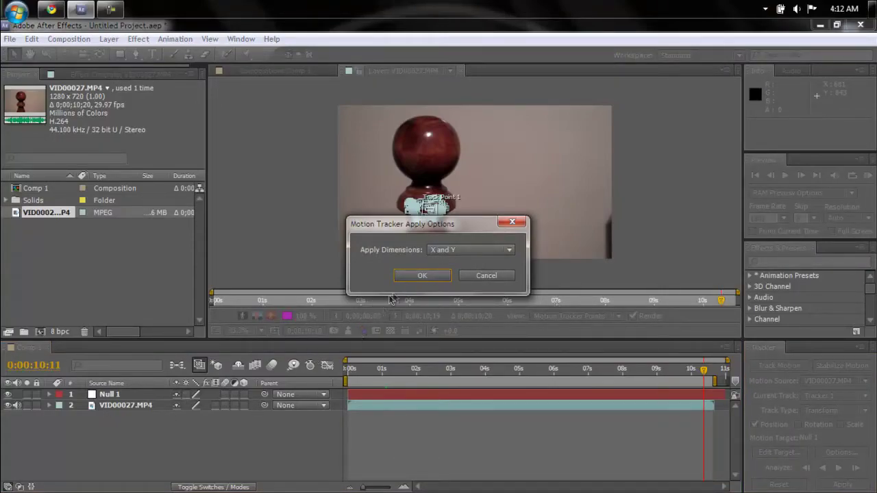
# - Apply the track in X and Y, then smooth all of Null 1's Position keyframes with F9
pyautogui.click(436, 277)
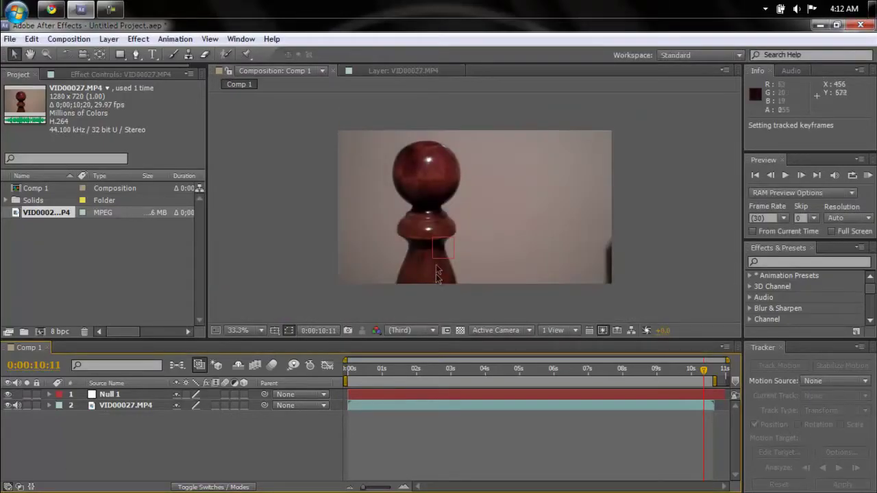
pyautogui.click(48, 395)
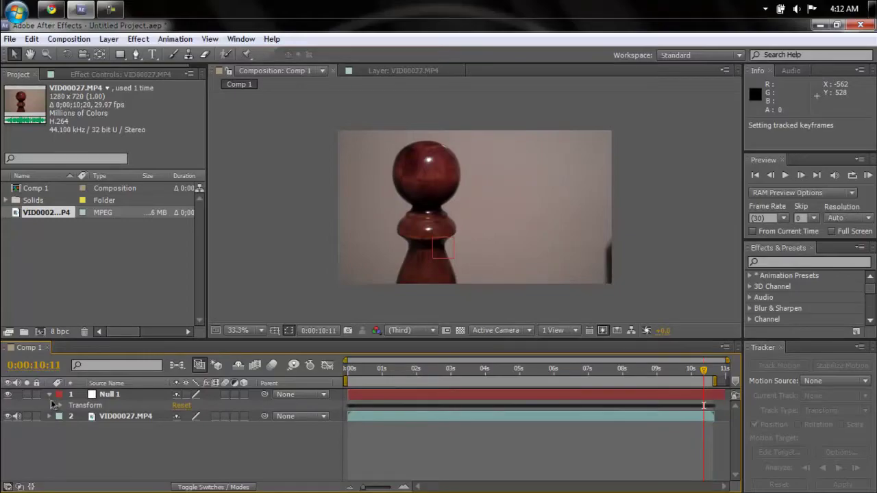
pyautogui.click(60, 406)
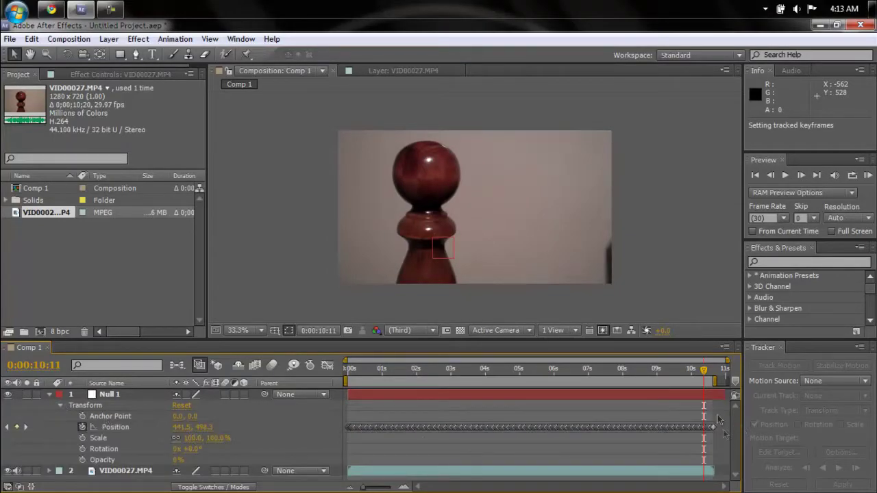
pyautogui.moveTo(715, 424); pyautogui.dragTo(338, 429)
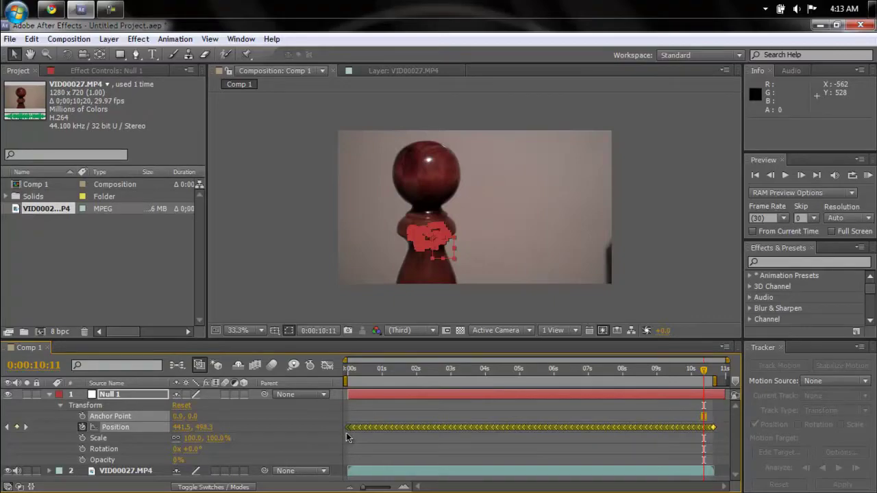
pyautogui.press('F9')
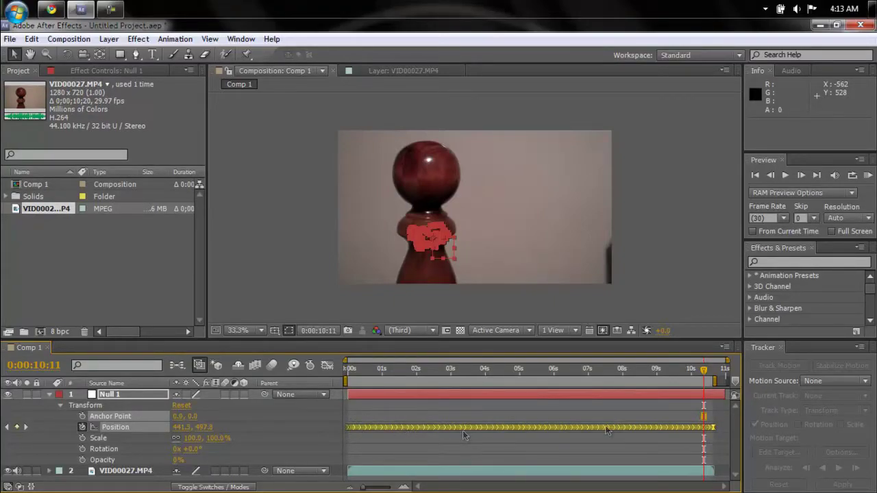
# - Scrub through the tracked motion, stop at 0:00:04:04, and collapse Null 1
pyautogui.moveTo(703, 371); pyautogui.dragTo(539, 370)
pyautogui.click(490, 370)
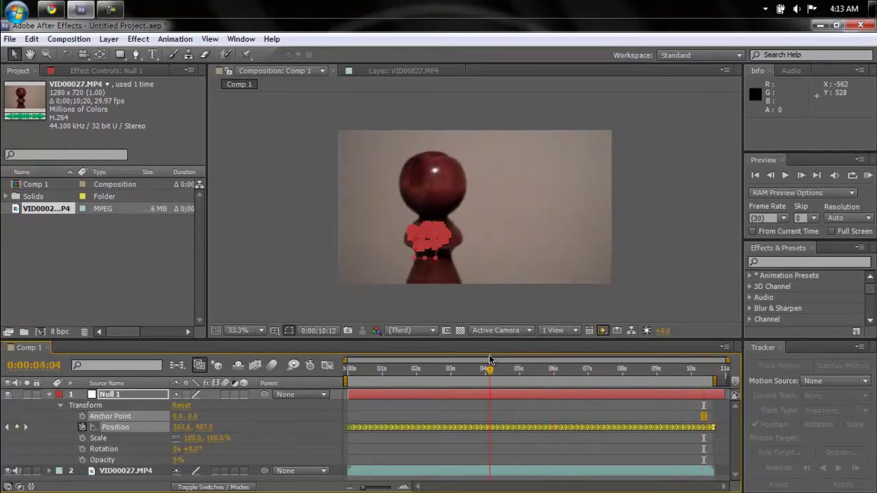
pyautogui.click(49, 395)
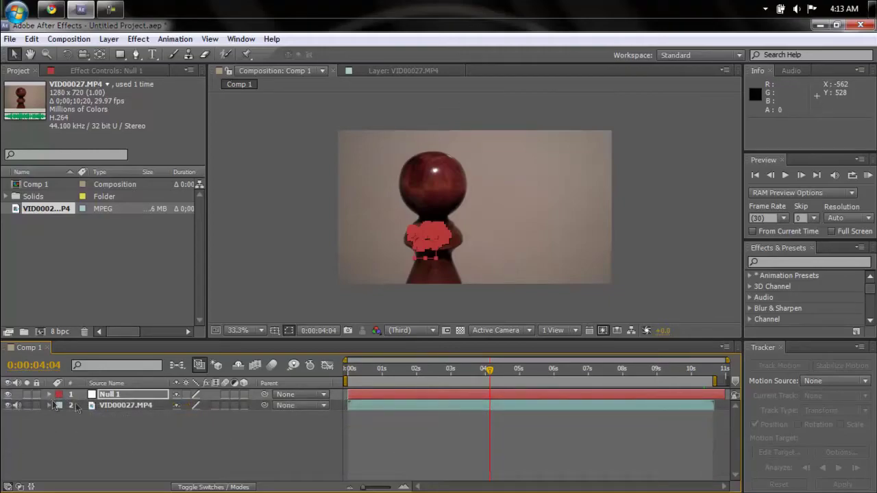
# - Draw a paragraph text box right of the pawn and type CCMM
pyautogui.click(152, 54)
pyautogui.moveTo(469, 167); pyautogui.dragTo(601, 222)
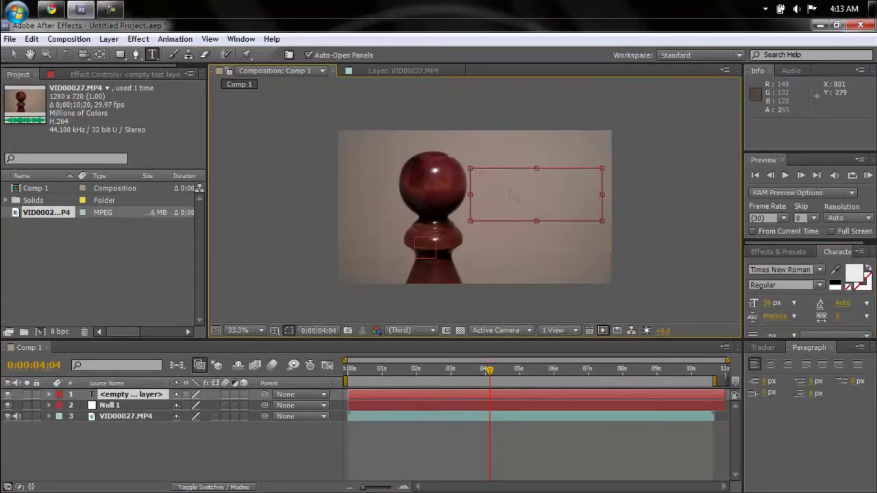
pyautogui.write('CMM')
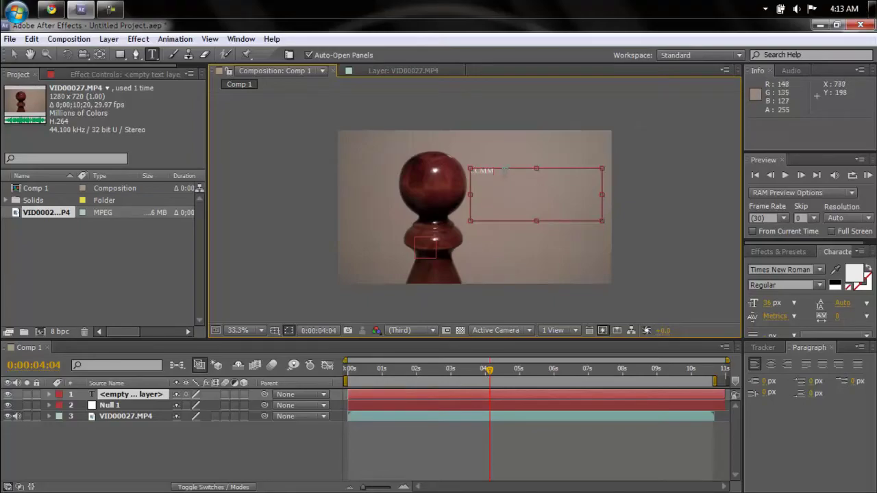
pyautogui.moveTo(506, 169); pyautogui.dragTo(463, 172)
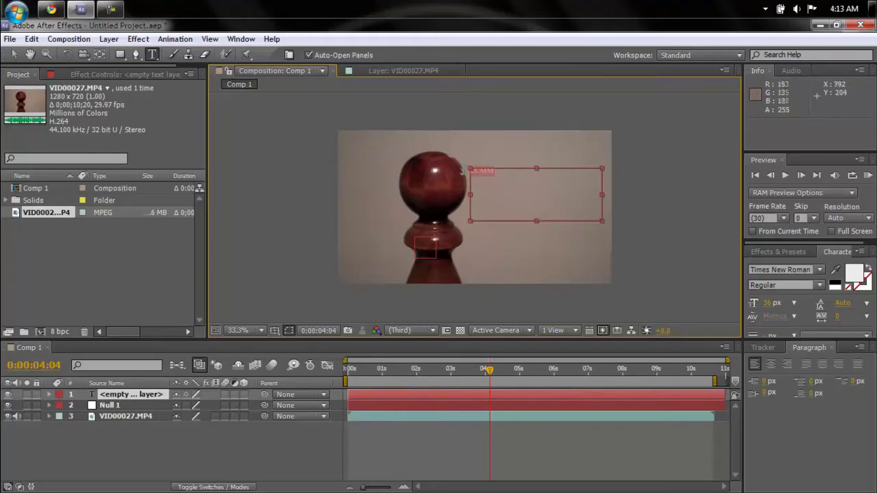
# - Set CCMM in the Steel Tongs font at 243 px and enlarge the text box downward
pyautogui.click(787, 252)
pyautogui.click(837, 251)
pyautogui.moveTo(769, 308); pyautogui.dragTo(840, 303)
pyautogui.click(819, 270)
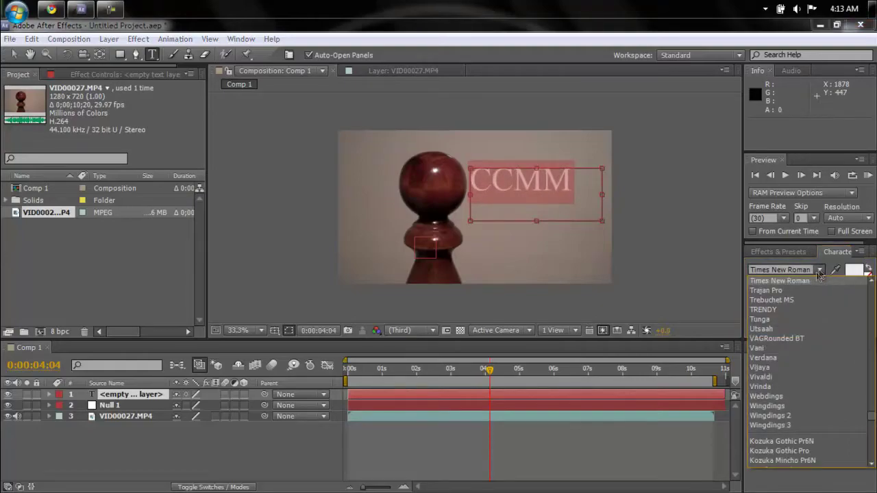
pyautogui.moveTo(871, 414); pyautogui.dragTo(870, 410)
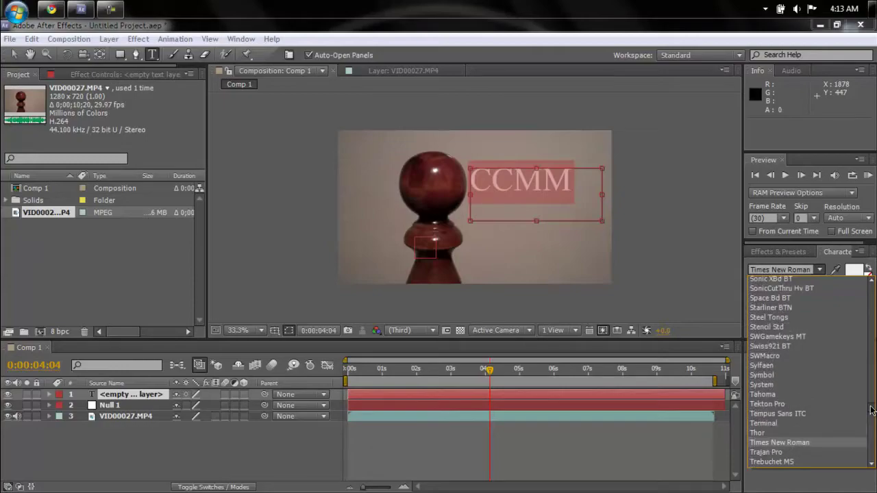
pyautogui.click(770, 318)
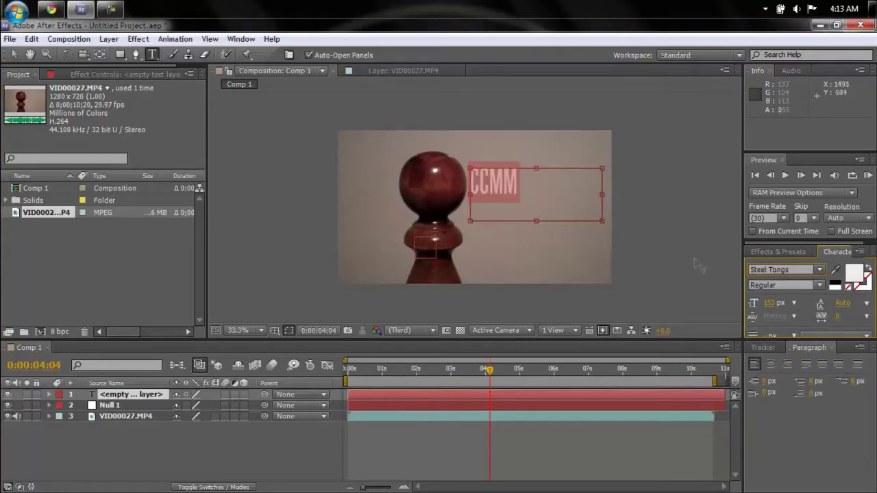
pyautogui.moveTo(602, 221); pyautogui.dragTo(608, 235)
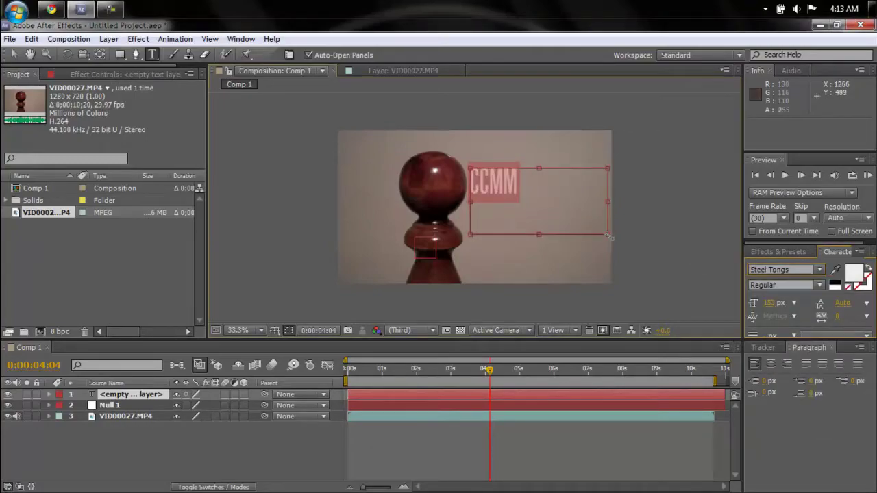
pyautogui.moveTo(771, 306); pyautogui.dragTo(794, 306)
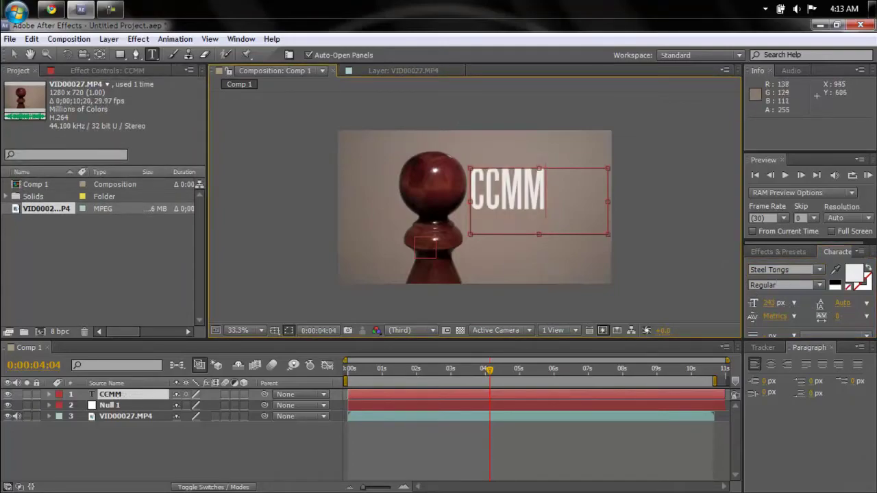
# - Fit the text box around CCMM and set the layer's Opacity to 50%
pyautogui.moveTo(608, 235); pyautogui.dragTo(566, 225)
pyautogui.click(143, 398)
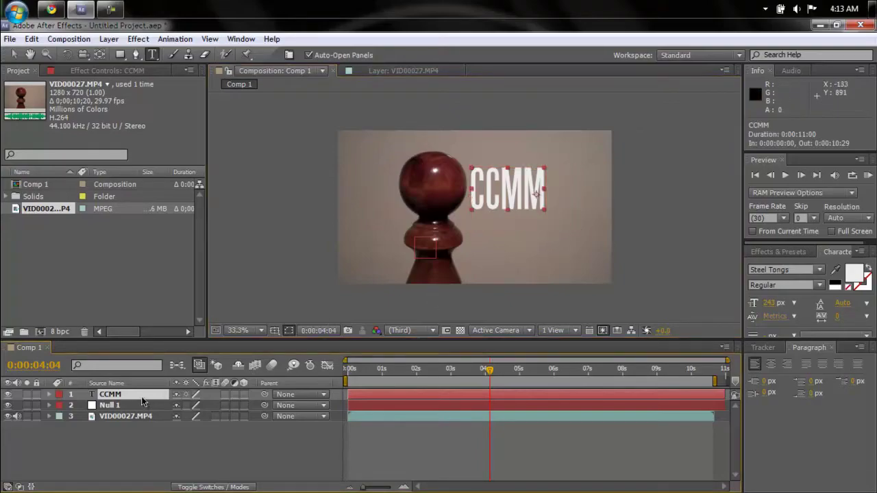
pyautogui.press('t')
pyautogui.click(181, 405)
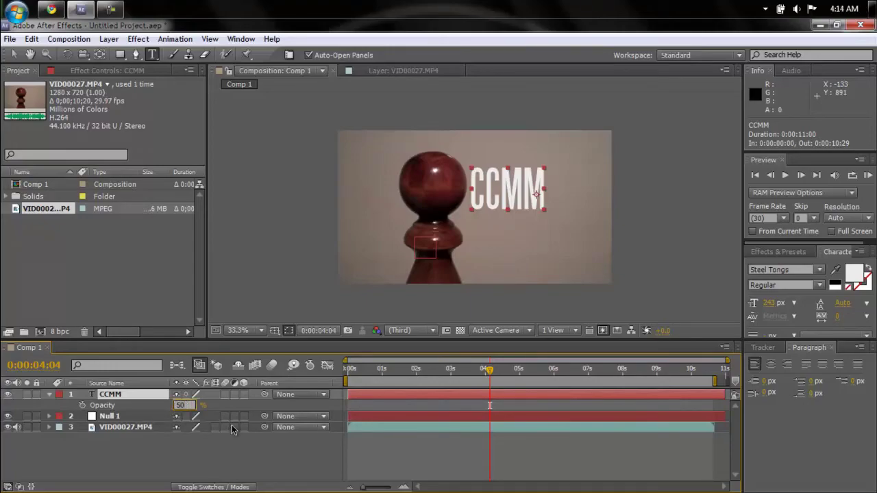
pyautogui.write('50')
pyautogui.press('Return')
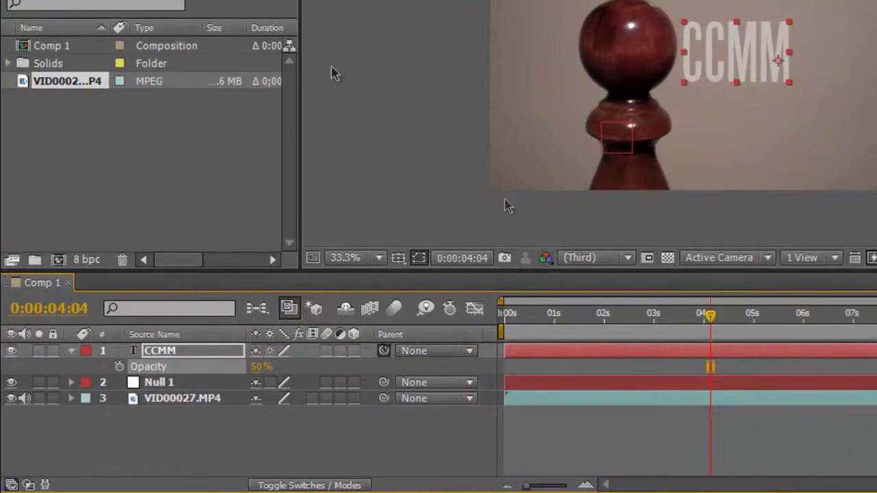
# - Link the CCMM text layer's parent to Null 1 with the pick-whip
pyautogui.moveTo(383, 350); pyautogui.dragTo(183, 387)
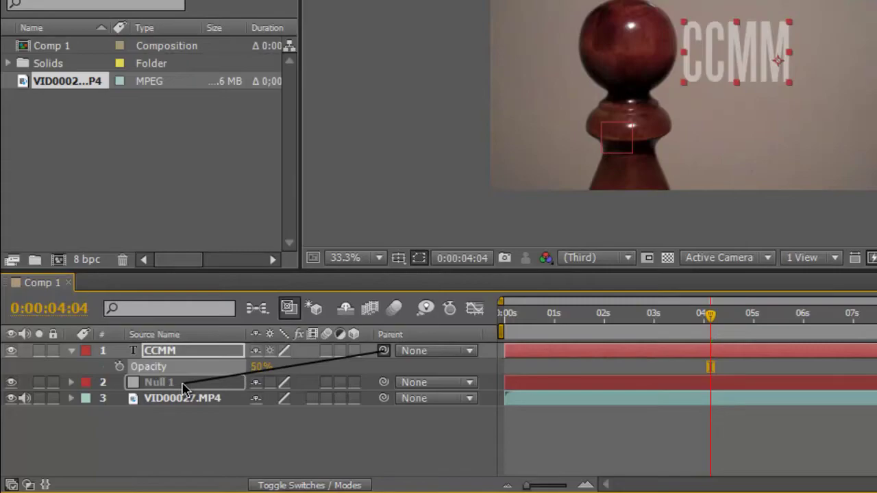
pyautogui.moveTo(183, 387); pyautogui.dragTo(183, 388)
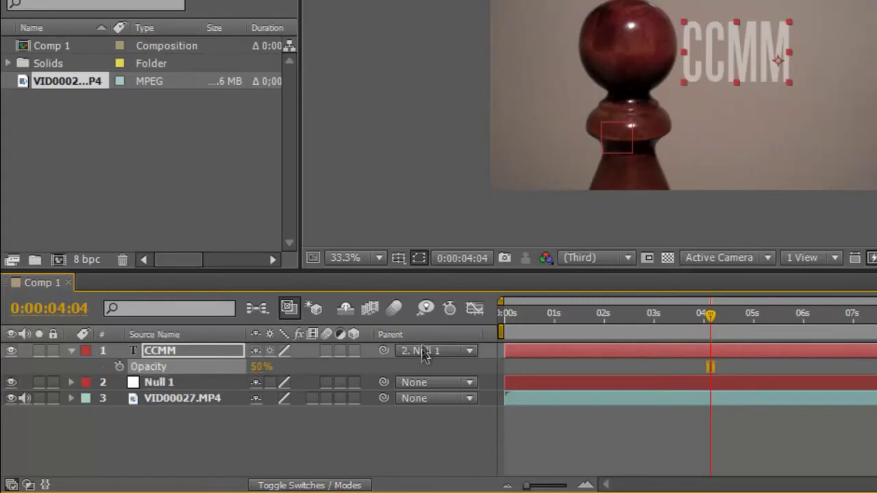